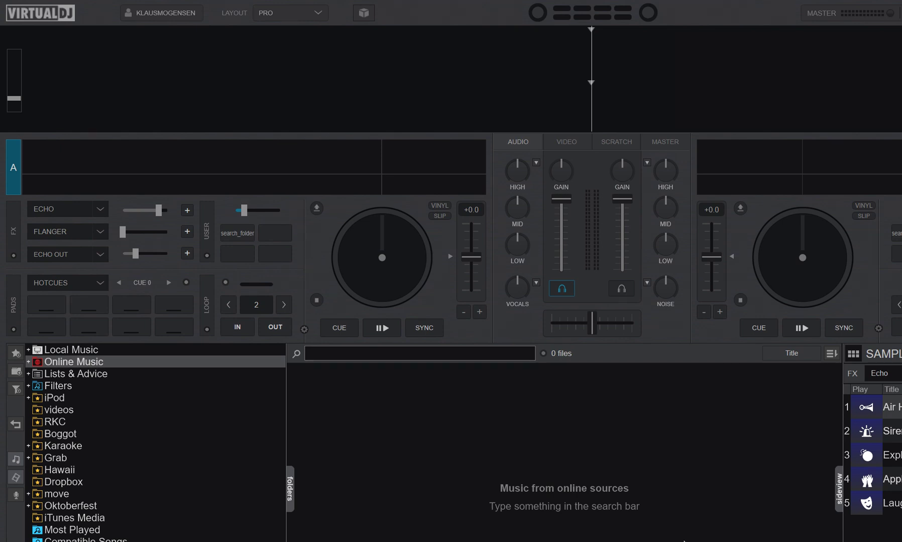
Open VirtualDJ's Options & Tweaks settings window.
click(899, 13)
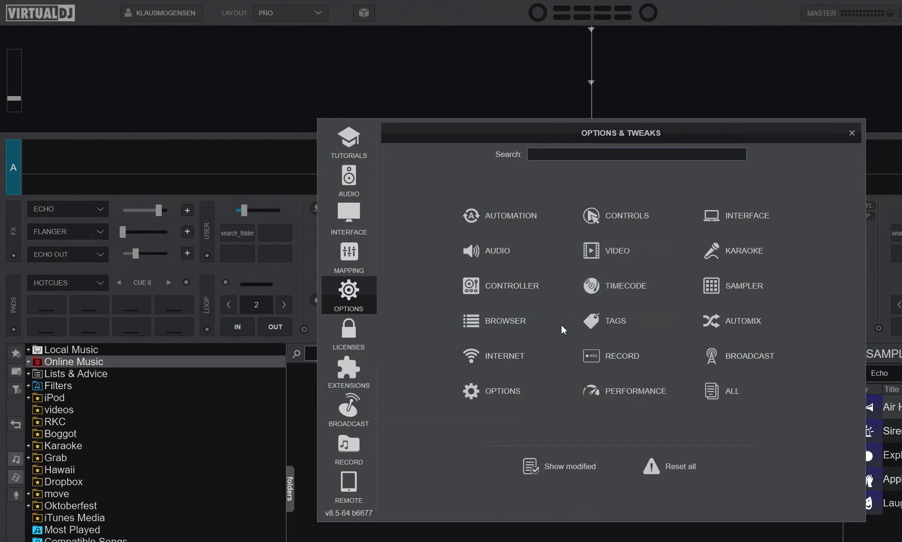
click(515, 357)
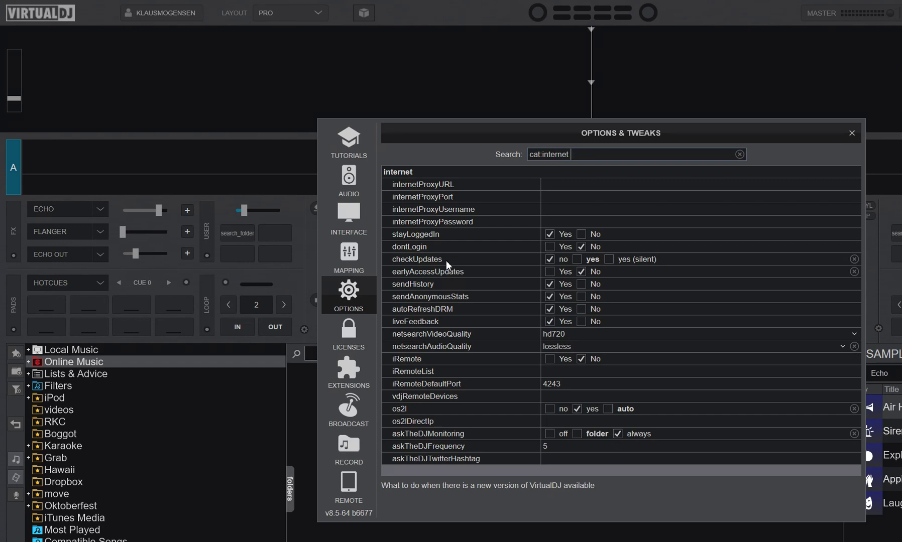
mouse_move(476, 273)
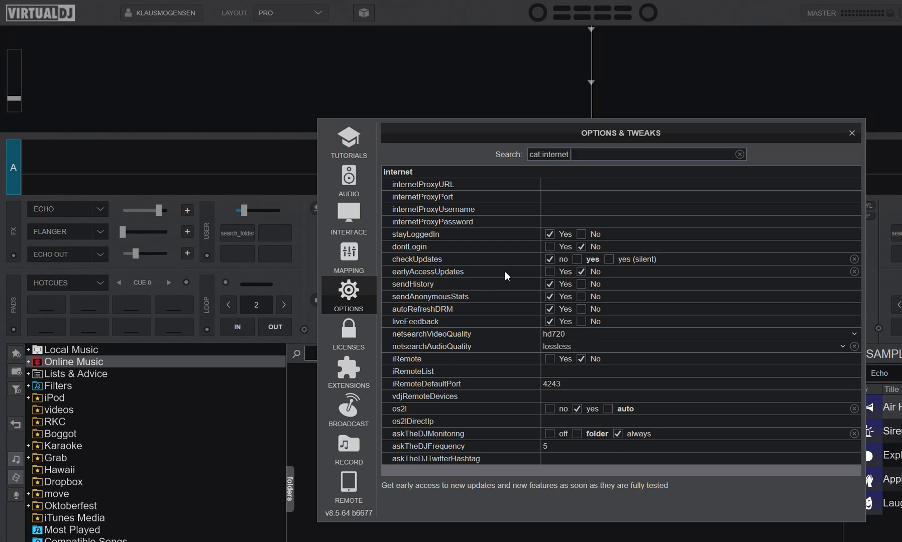
Set checkUpdates to yes and earlyAccessUpdates to Yes.
click(581, 260)
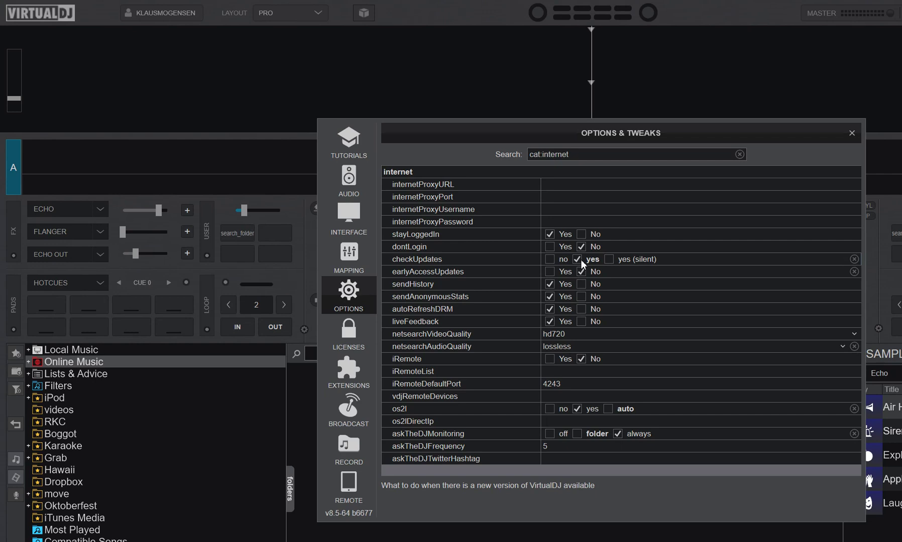
click(553, 274)
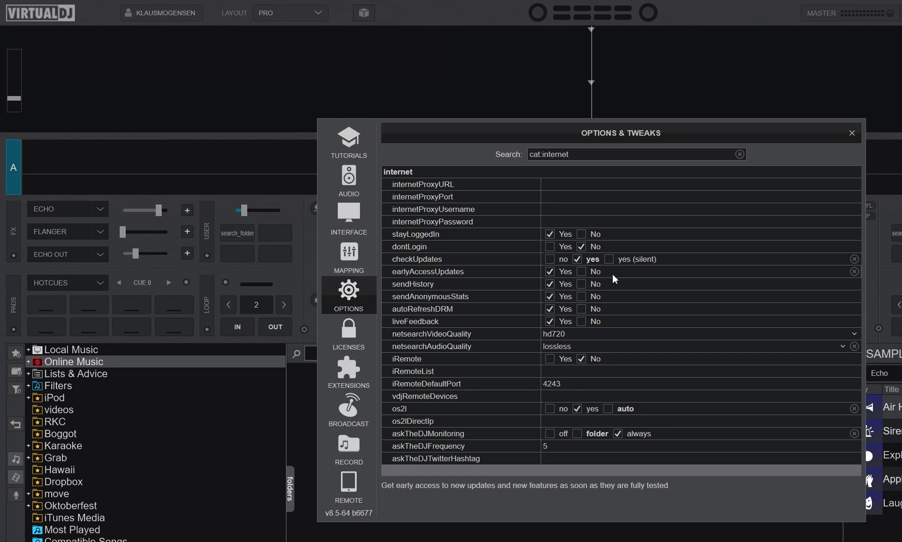
click(550, 260)
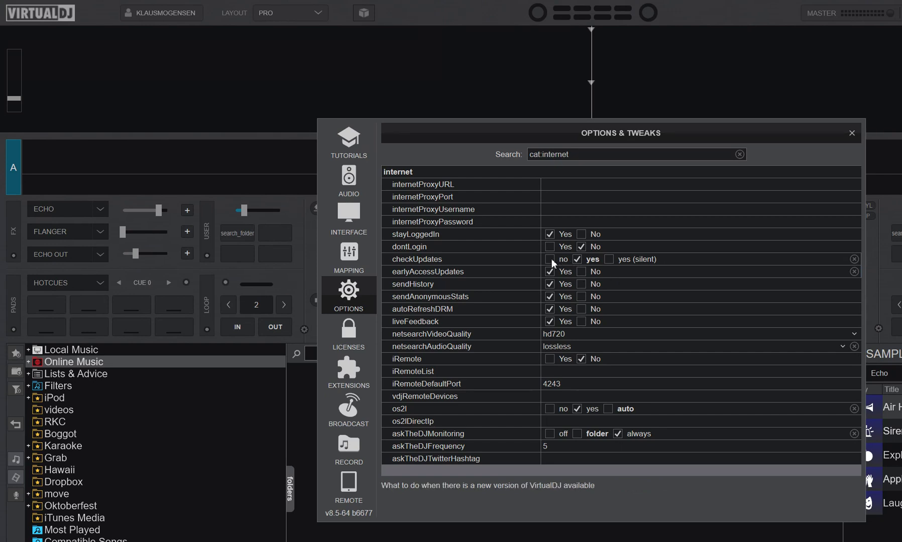
click(582, 273)
click(577, 260)
click(550, 272)
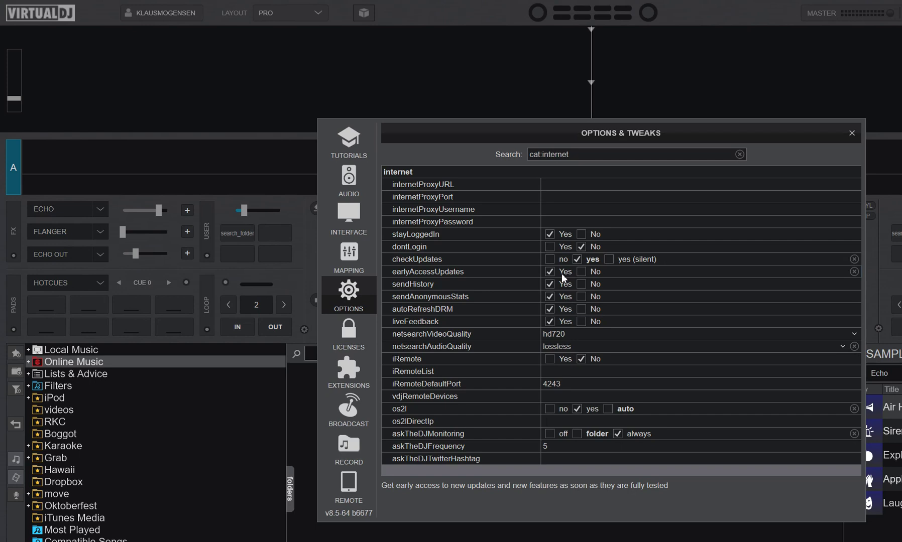
Close the VirtualDJ settings window and quit VirtualDJ.
key(alt+Tab)
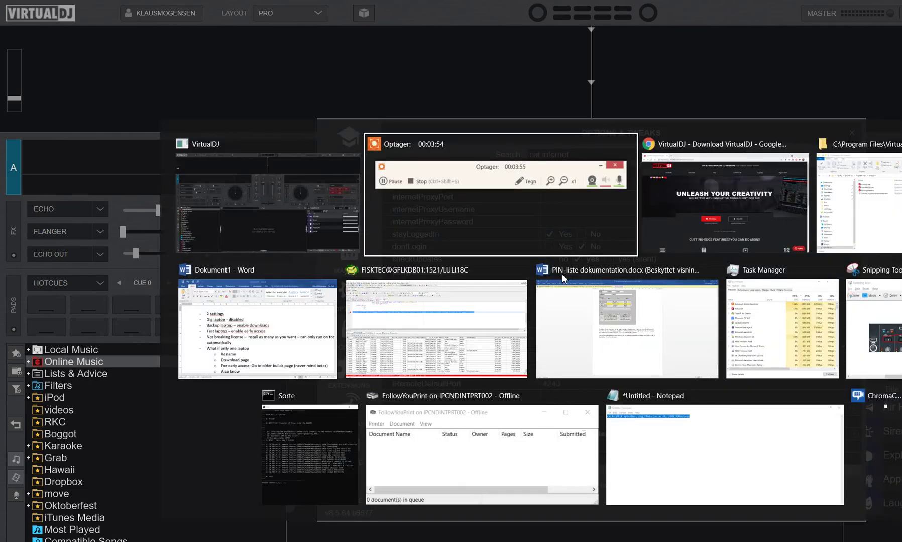
key(alt+Tab)
key(alt+Tab)
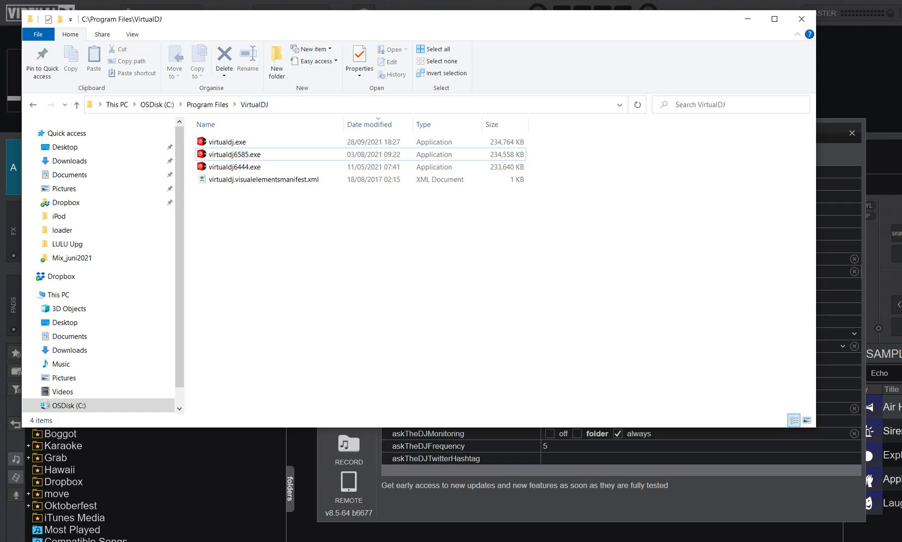
click(442, 446)
click(852, 132)
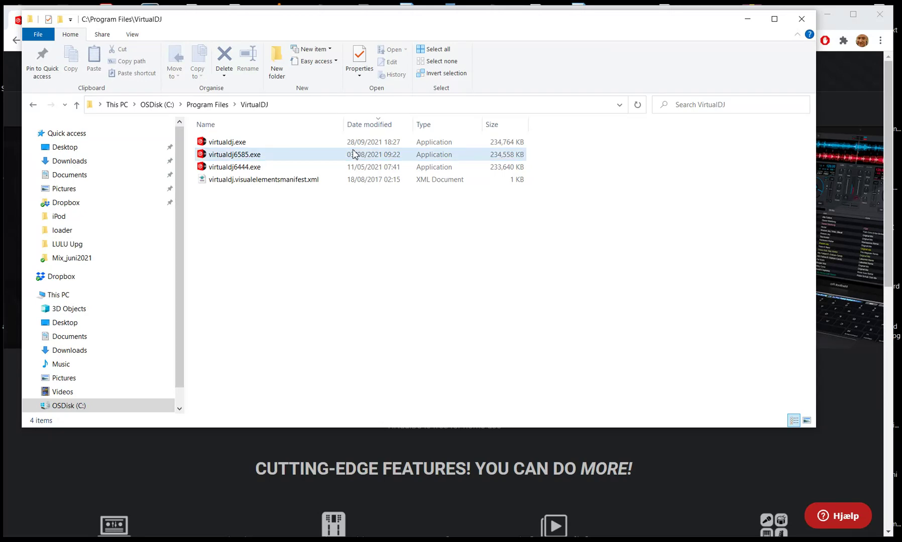
Rename virtualdj.exe to virtualdj6677.exe, granting administrator permission.
click(234, 144)
click(239, 145)
click(239, 143)
key(Left)
key(Left)
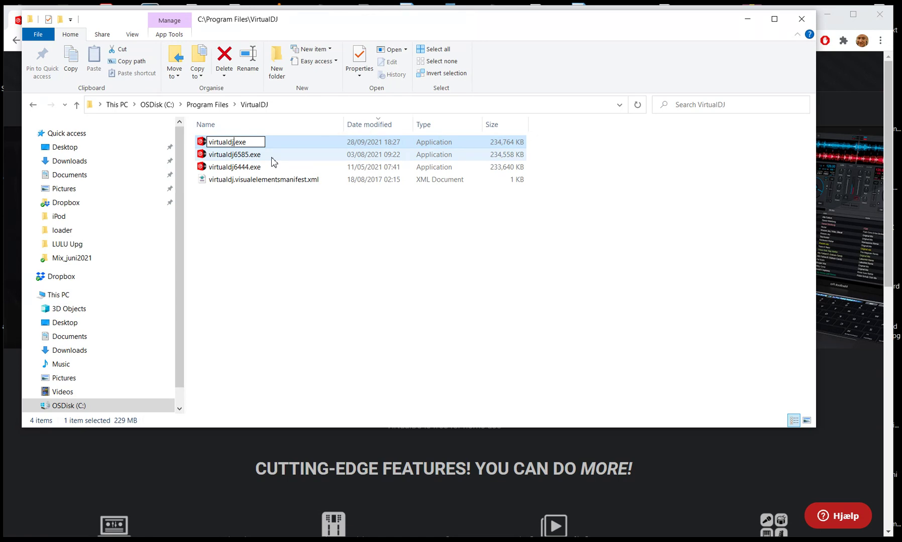
text(6677)
key(Return)
click(582, 371)
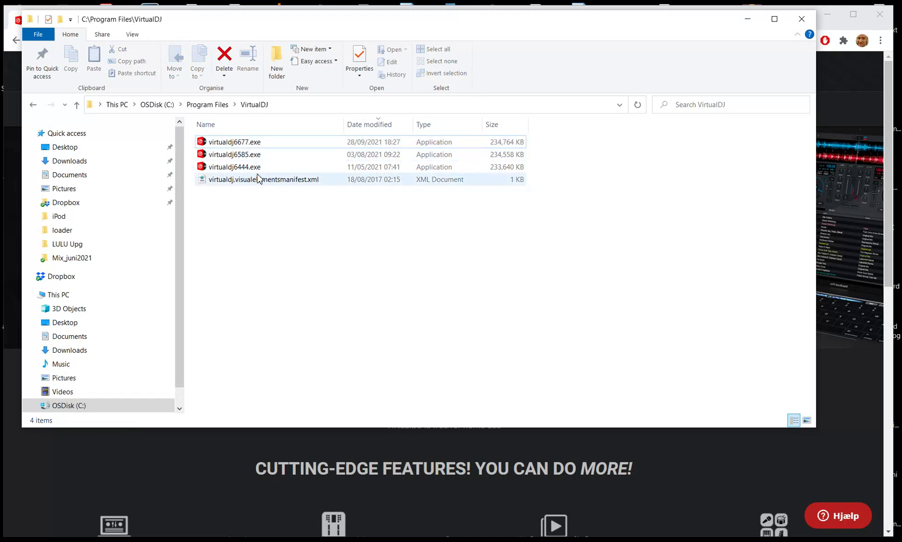
Download the VirtualDJ 2021 b6677 Windows installer from virtualdj.com/download.
click(216, 445)
mouse_move(374, 105)
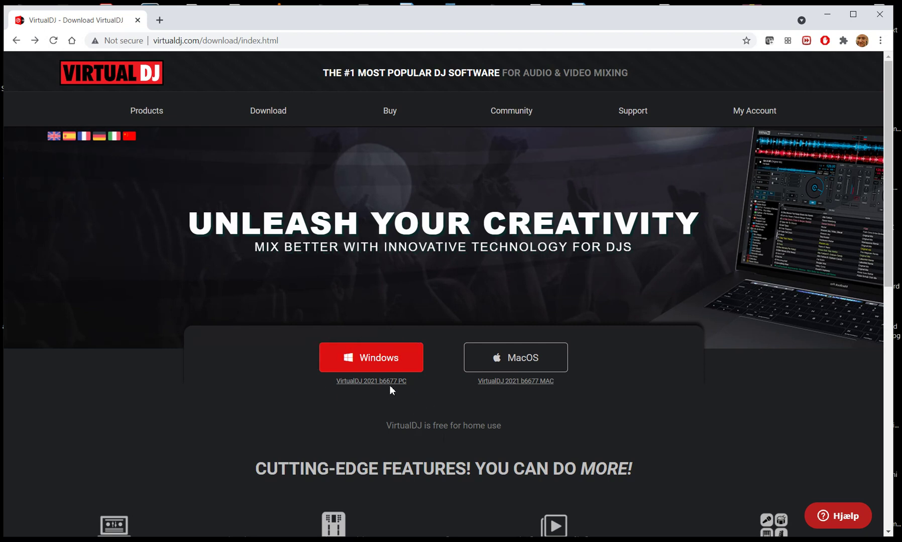
click(375, 363)
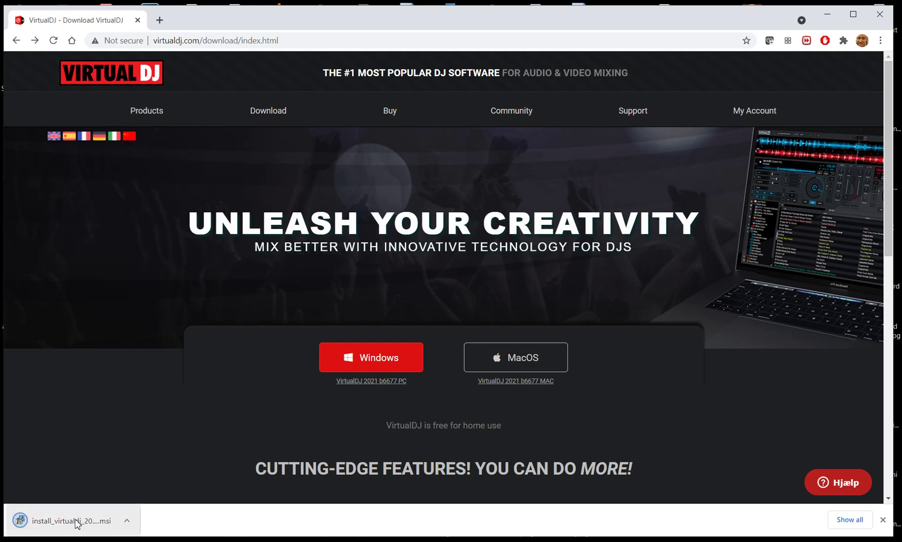
Run the downloaded .msi and choose Repair to restore virtualdj.exe, then return to the program folder.
click(77, 524)
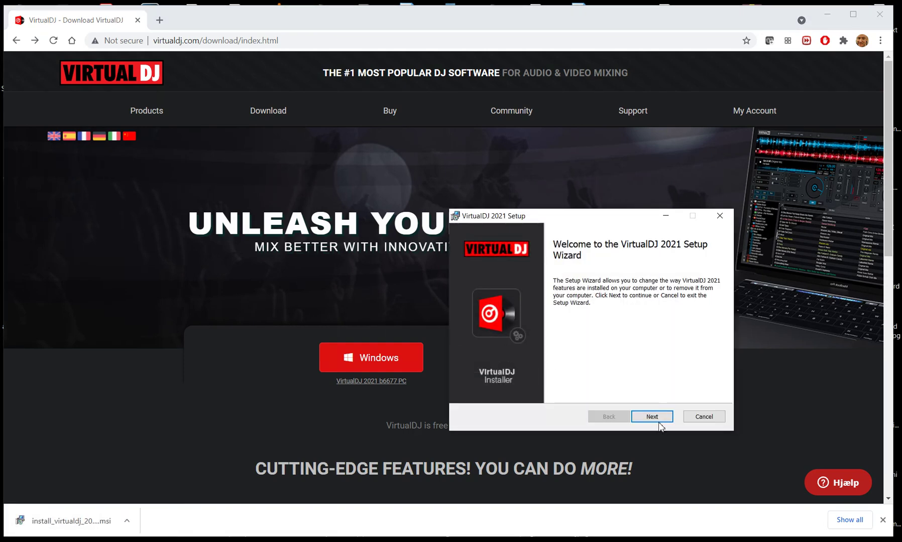
click(658, 418)
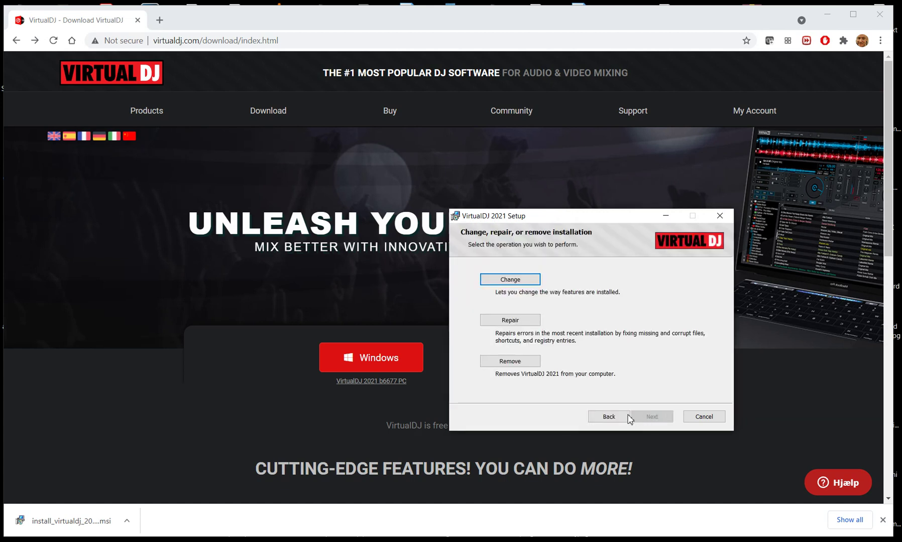
drag(529, 217, 430, 209)
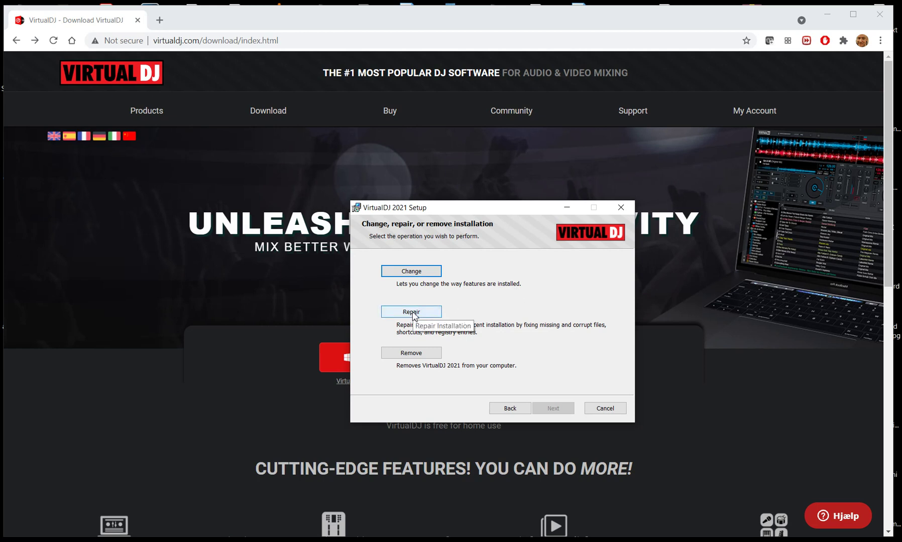
click(412, 313)
click(539, 410)
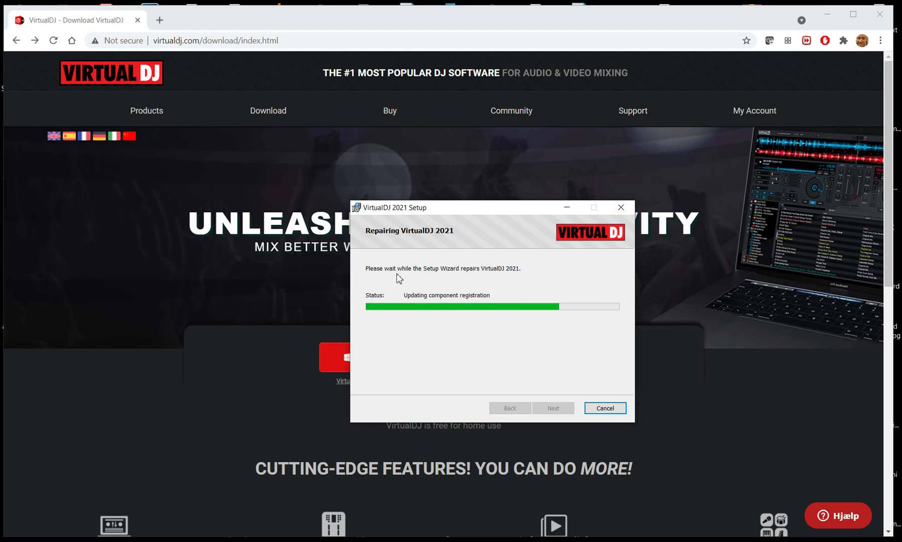
key(alt+Tab)
key(alt+Tab)
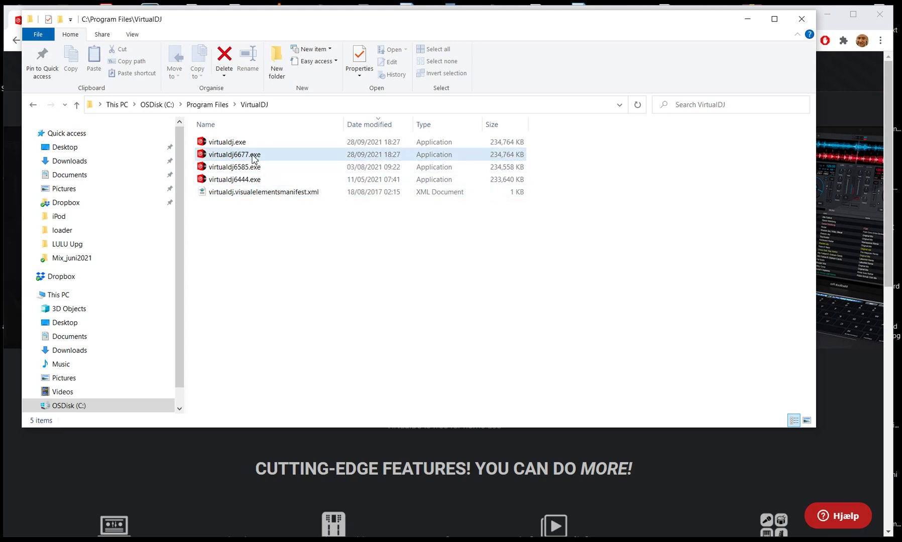
Launch the older virtualdj6585.exe build from C:\Program Files\VirtualDJ.
mouse_move(253, 159)
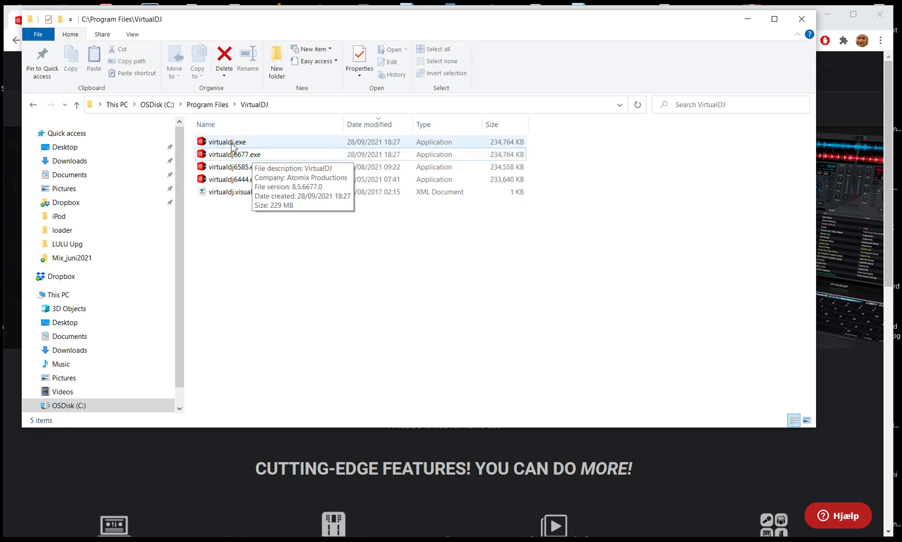
click(232, 142)
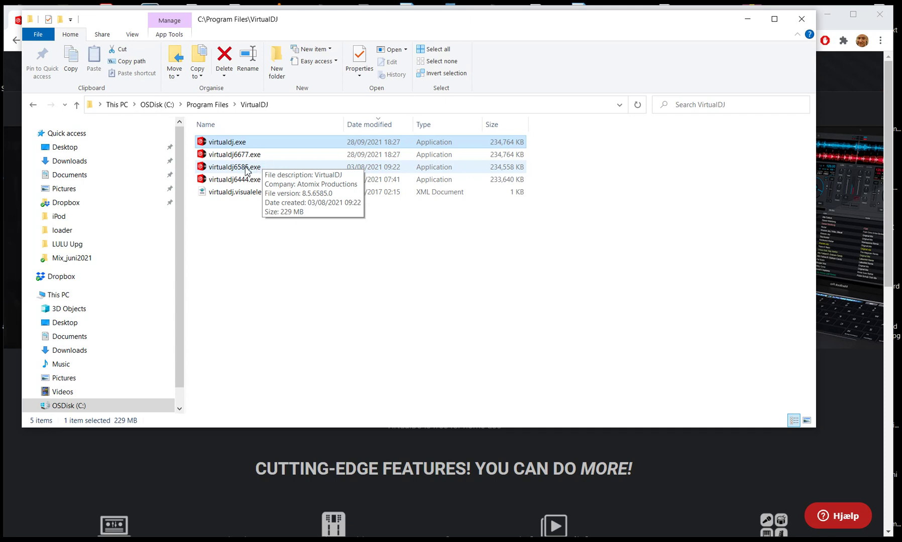
click(247, 169)
double_click(265, 174)
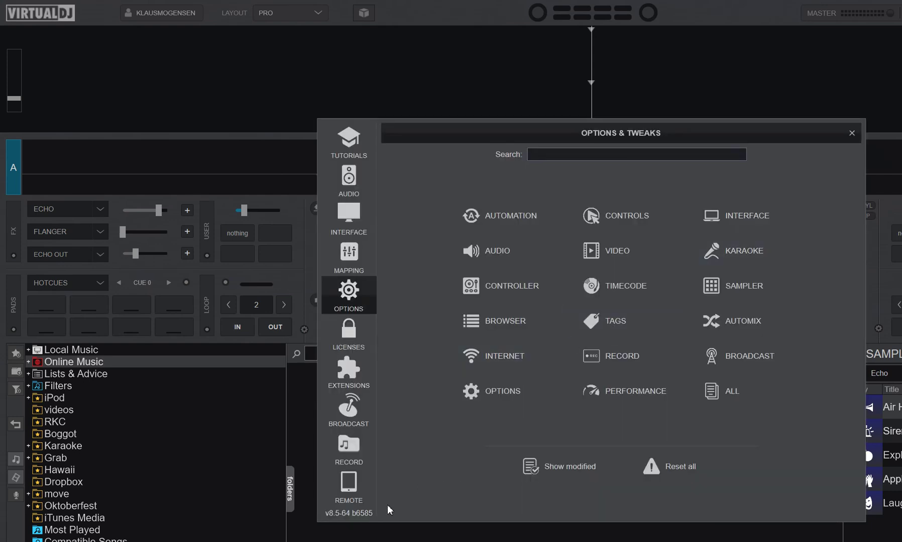
Close the OPTIONS & TWEAKS dialog in the 6585 build.
click(852, 134)
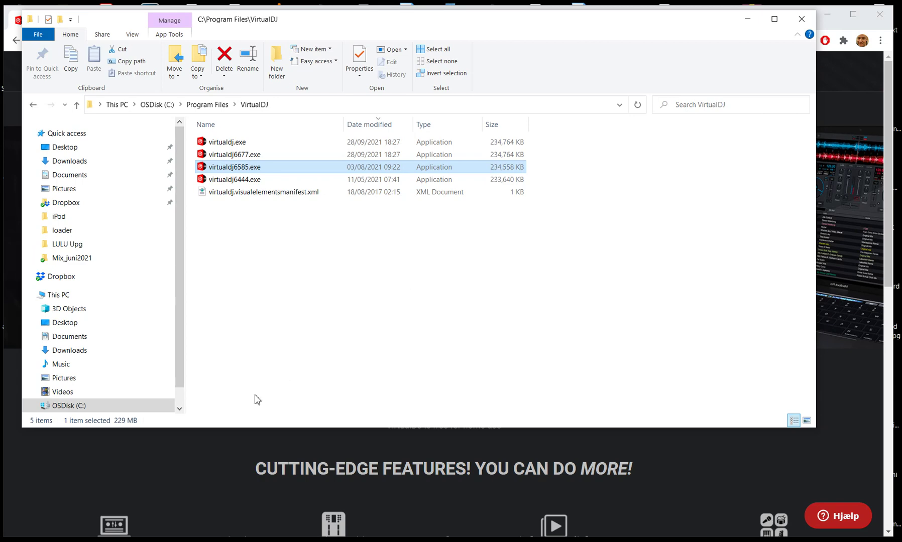
Go from Support > Knowledge database to Download previous builds and check the Build Number list (6677 back to 5929).
click(190, 452)
mouse_move(638, 115)
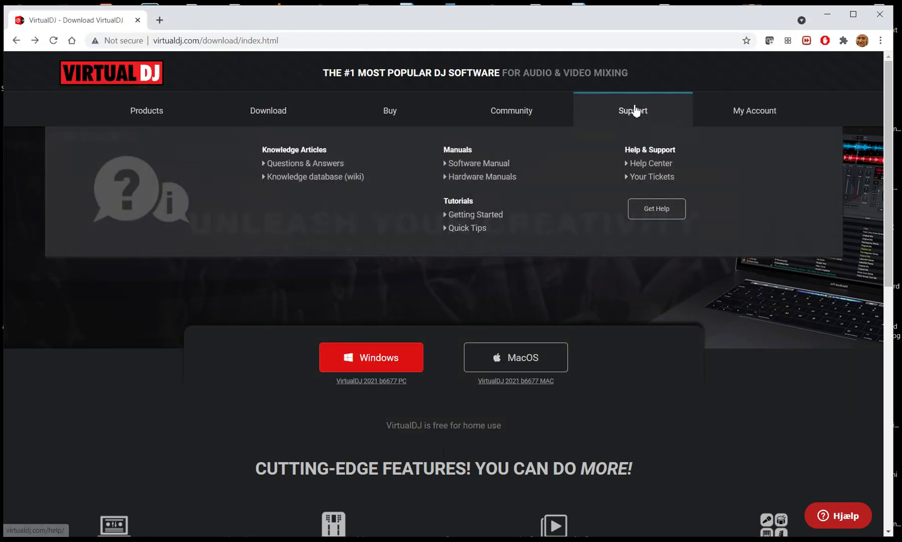
click(367, 179)
scroll(582, 286, down, 3)
scroll(588, 285, down, 8)
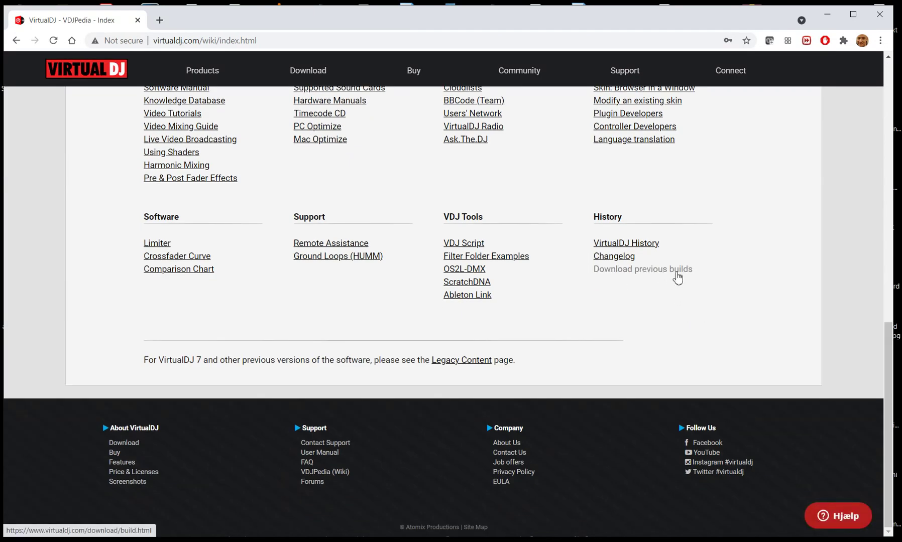
click(674, 276)
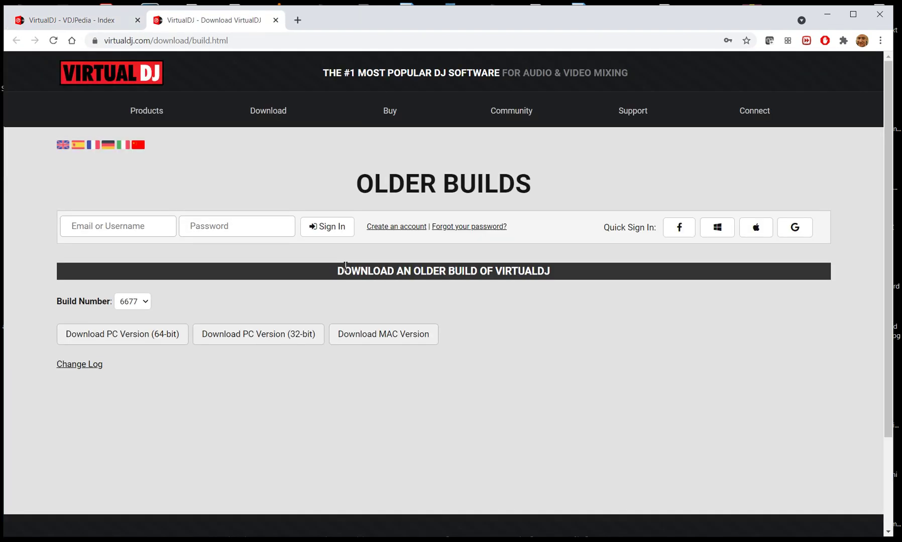
click(145, 303)
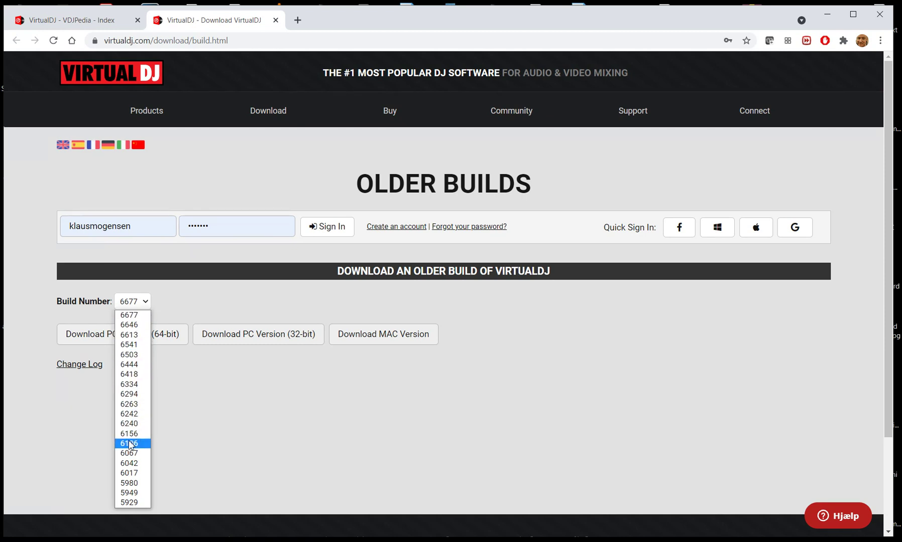
click(70, 432)
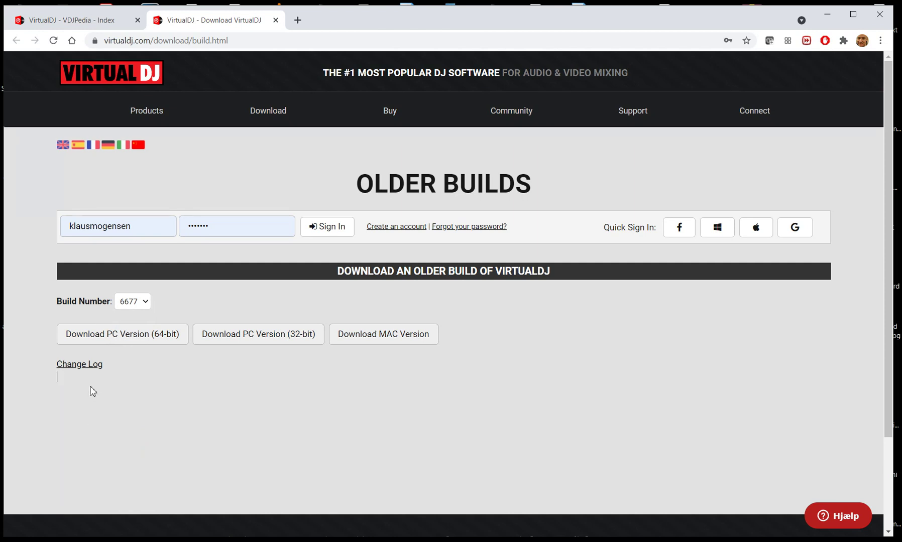
Open the Change Log, highlight 'search_folder' under build 6677, and scroll through builds 6646 and 6613.
click(88, 369)
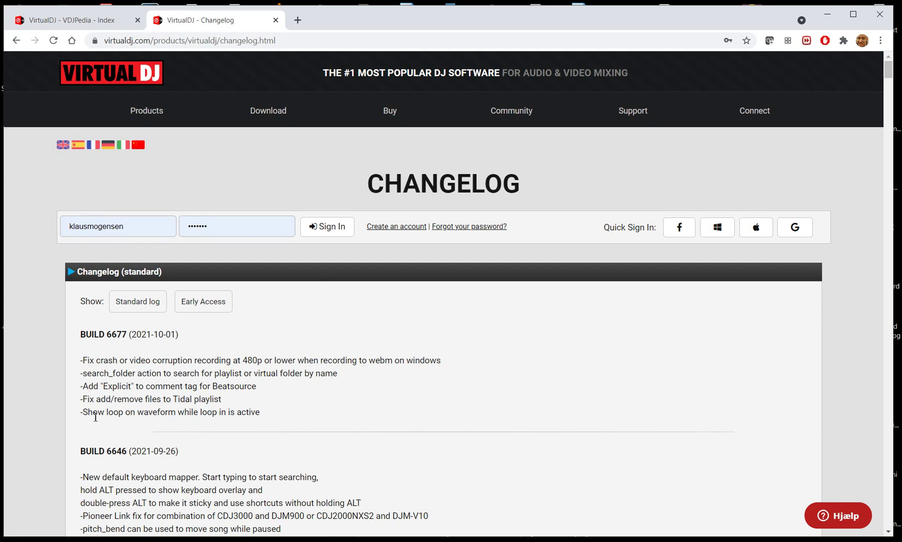
drag(83, 373, 140, 376)
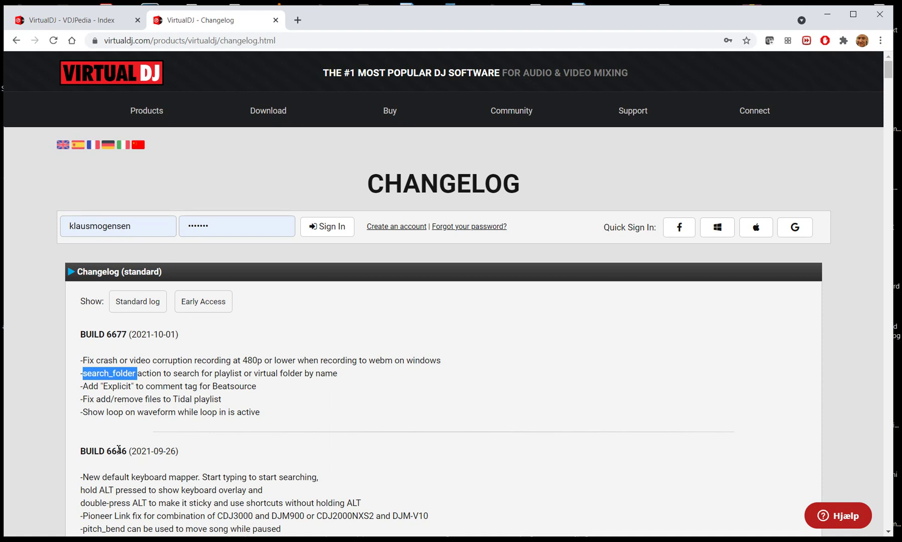
scroll(151, 451, down, 2)
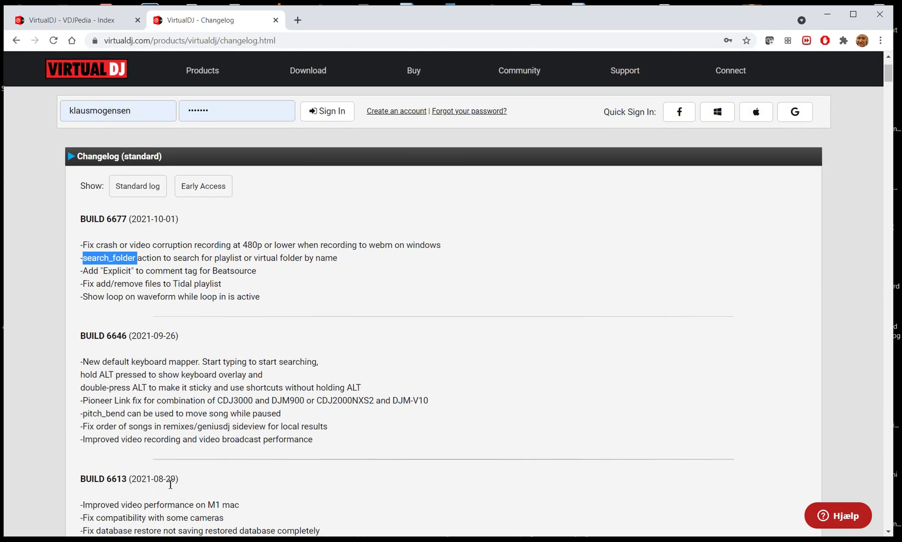
scroll(169, 484, down, 3)
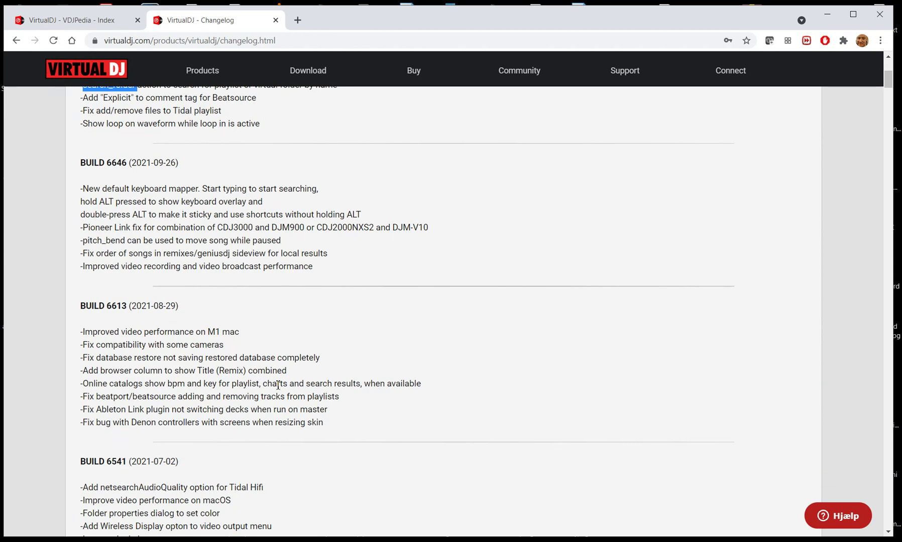
scroll(278, 385, up, 3)
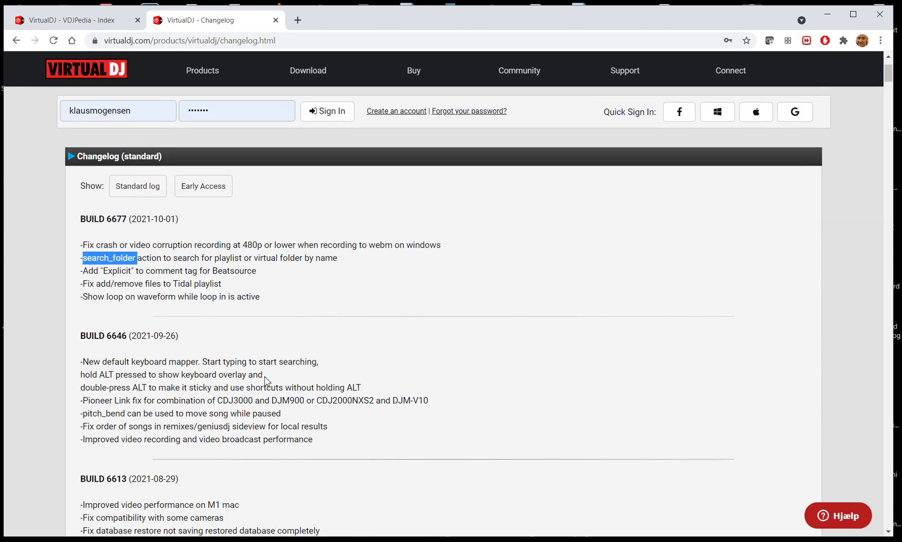
click(202, 189)
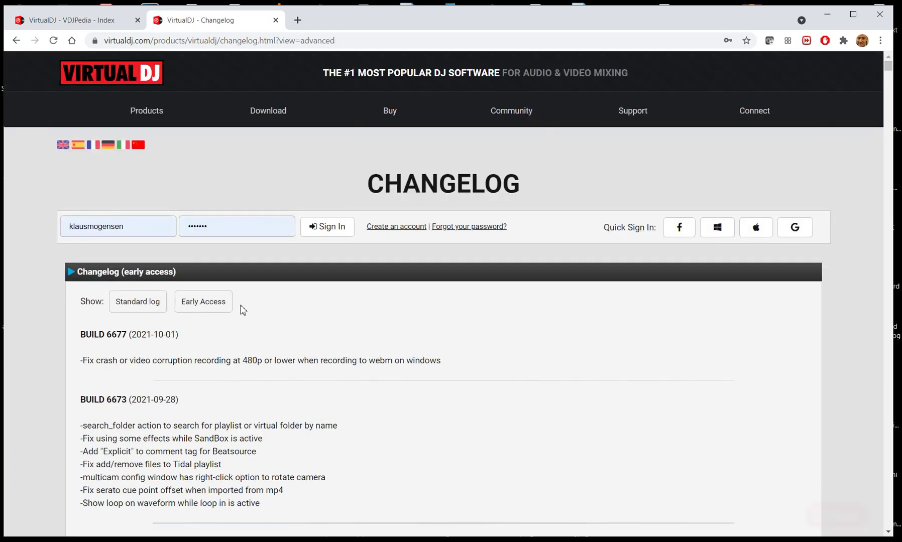
scroll(283, 333, down, 2)
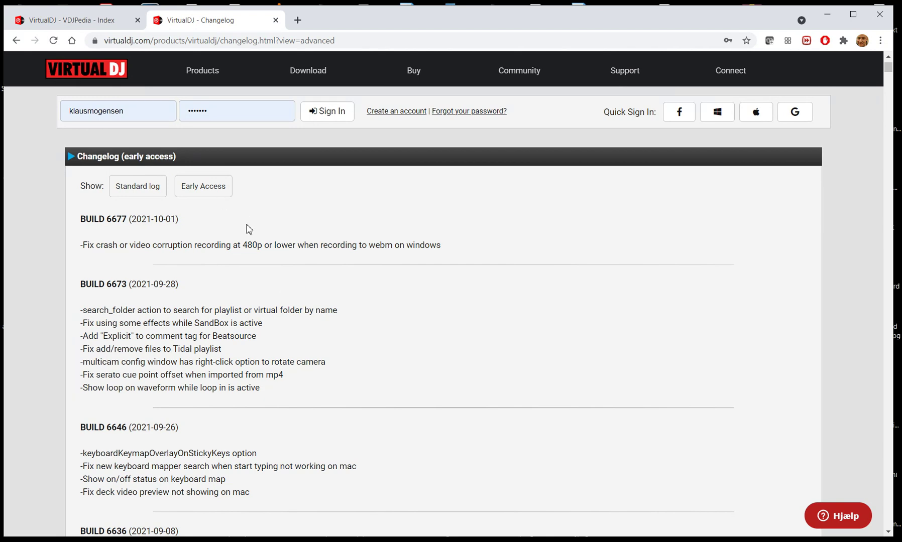
click(201, 187)
scroll(156, 280, down, 9)
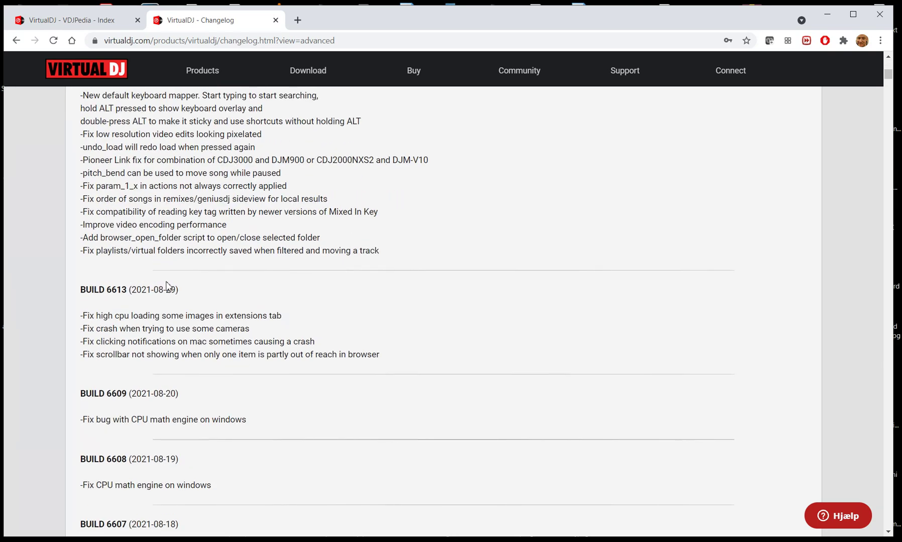
scroll(161, 284, up, 7)
scroll(170, 289, up, 5)
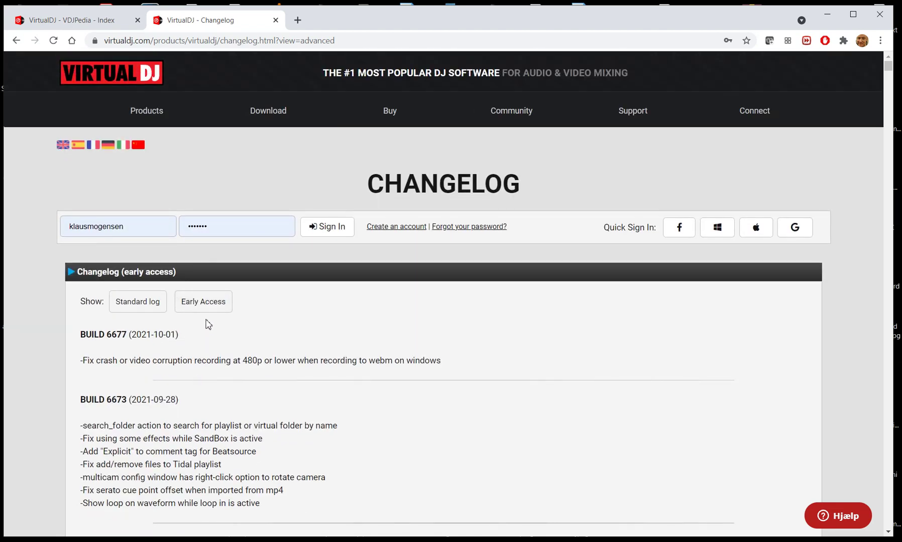
scroll(216, 340, down, 1)
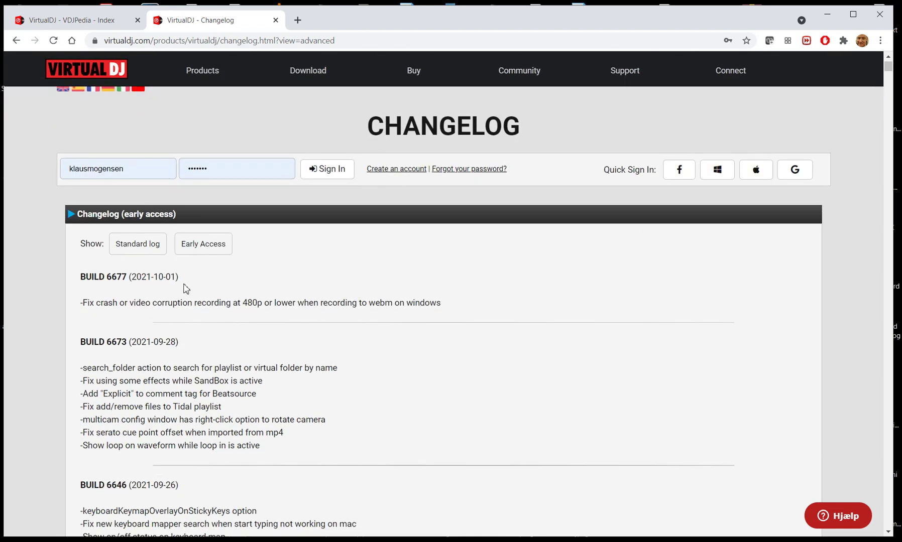
scroll(185, 289, down, 3)
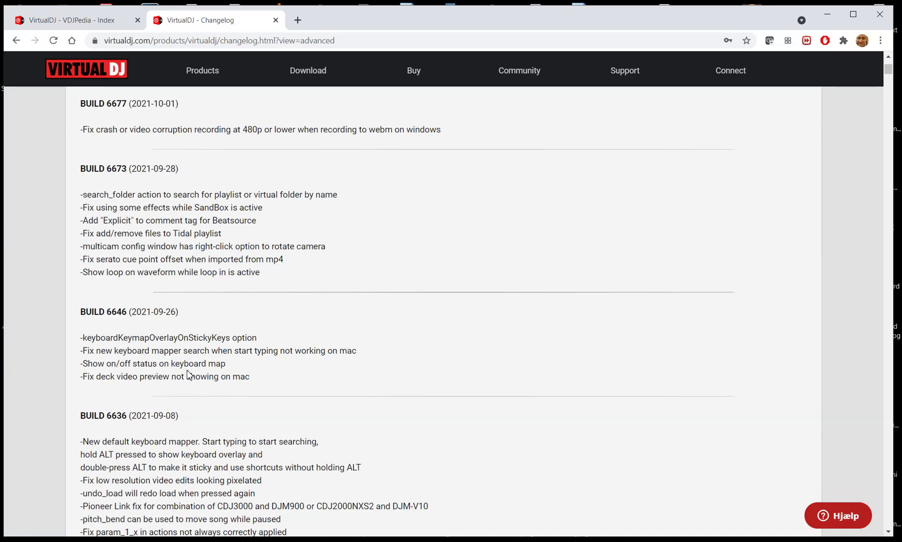
scroll(189, 364, down, 4)
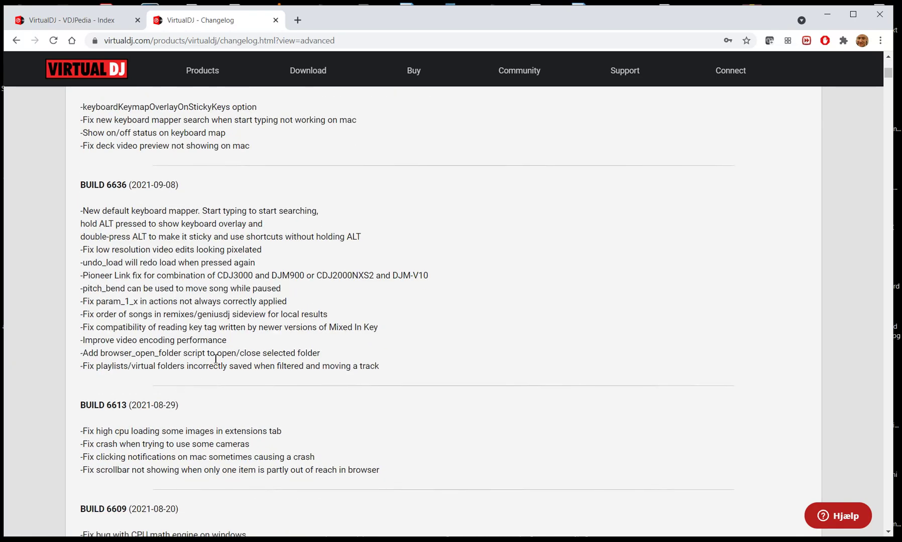
scroll(215, 359, up, 8)
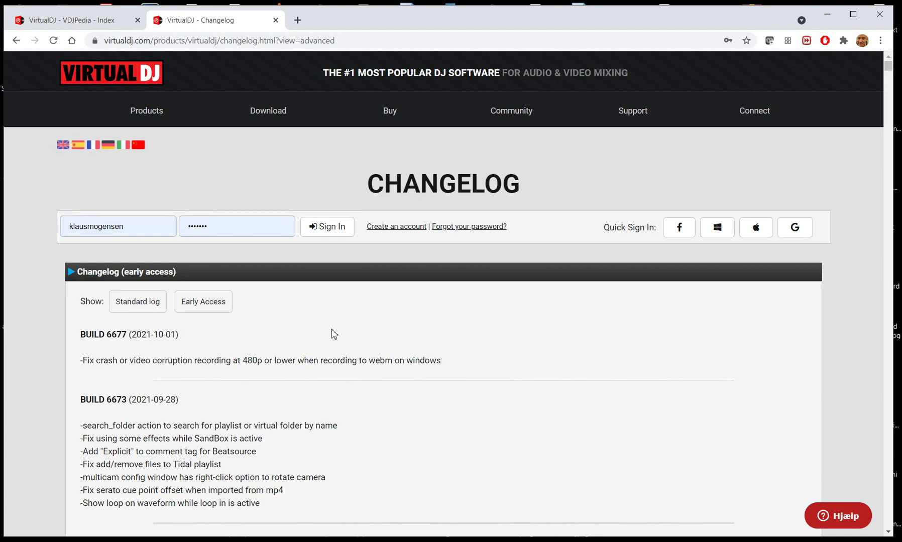
Switch back to the Standard changelog, then open the VirtualDJ download page offering 2021 b6677.
click(121, 303)
mouse_move(273, 121)
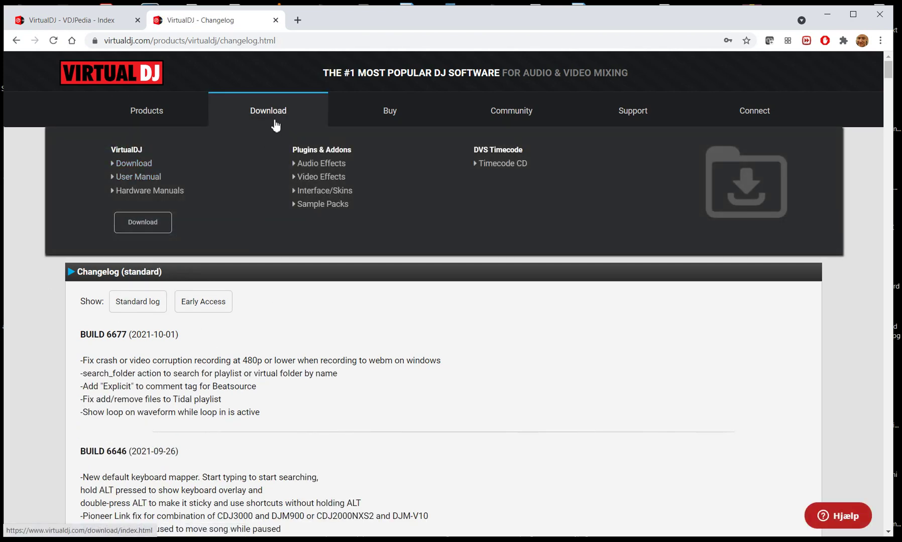
click(274, 125)
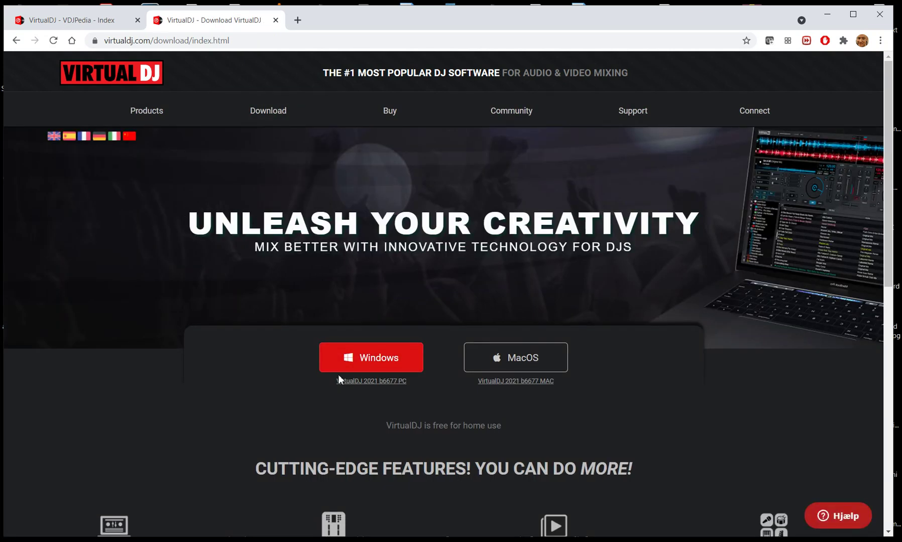